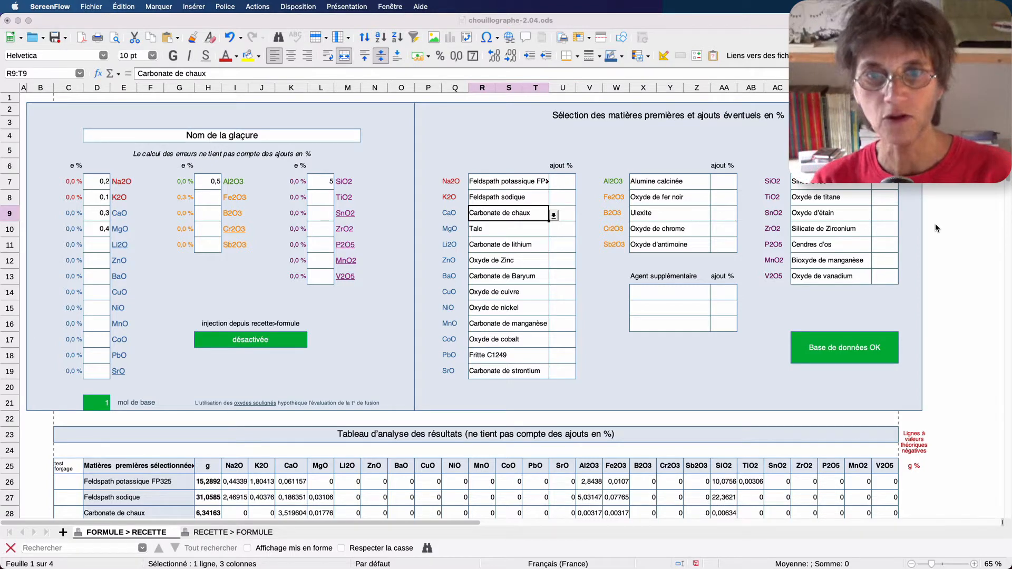
Step: In BDD-chouillographe-2.0.ods, rename the ingredient "Carbonate de chaux" in C5 to CRAIE and save the file
left_click(689, 19)
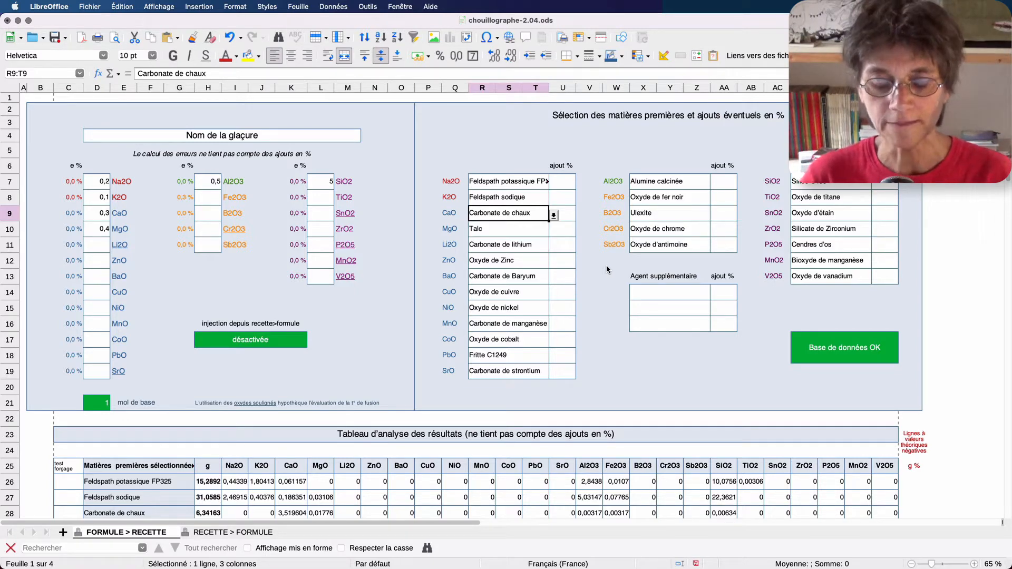
left_click(400, 6)
left_click(410, 279)
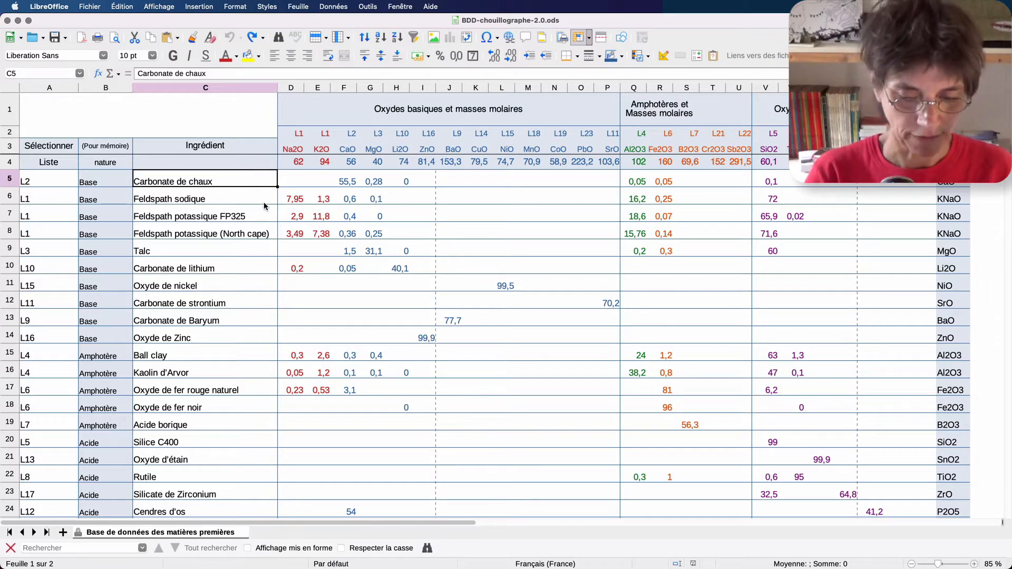
type("CRAIE")
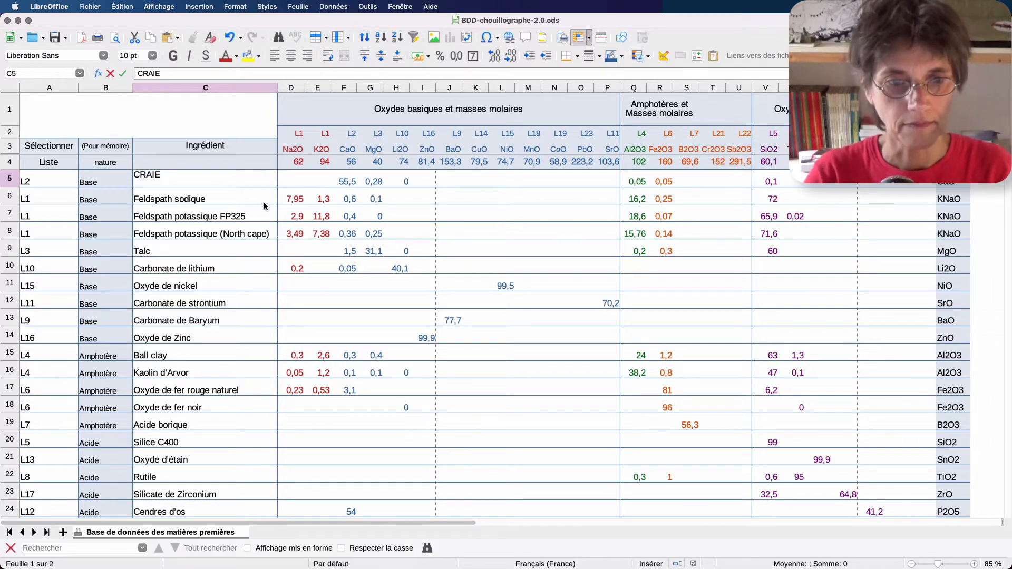
key("Return")
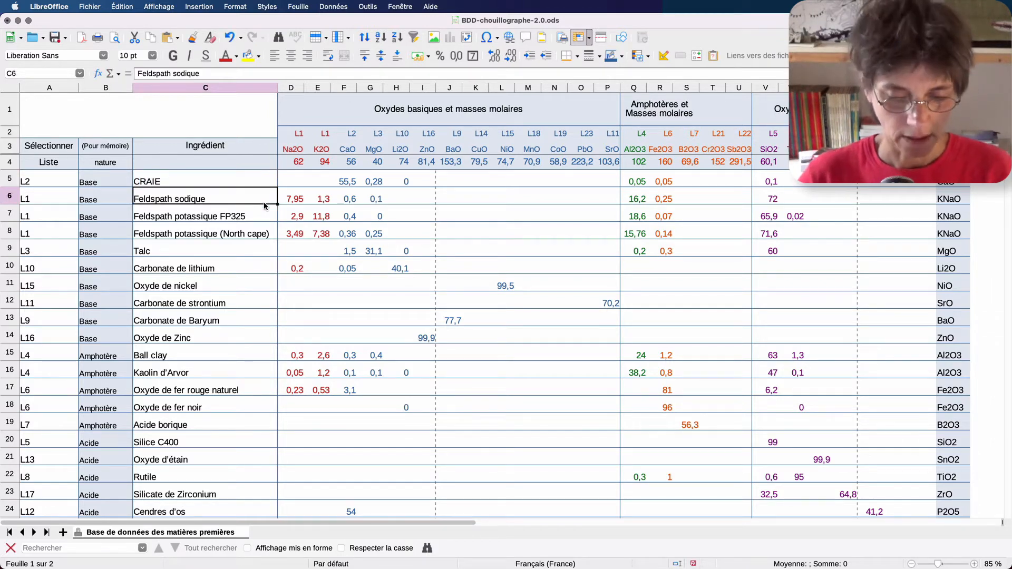
key("super+s")
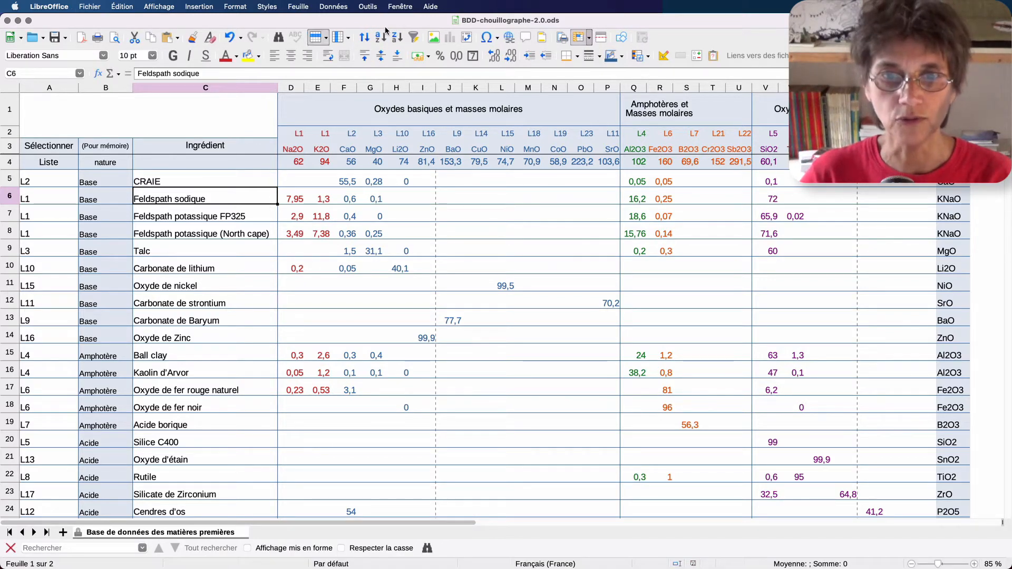
Step: Return to chouillographe-2.04.ods and update its external file link to BDD-chouillographe-2.0.ods
left_click(402, 7)
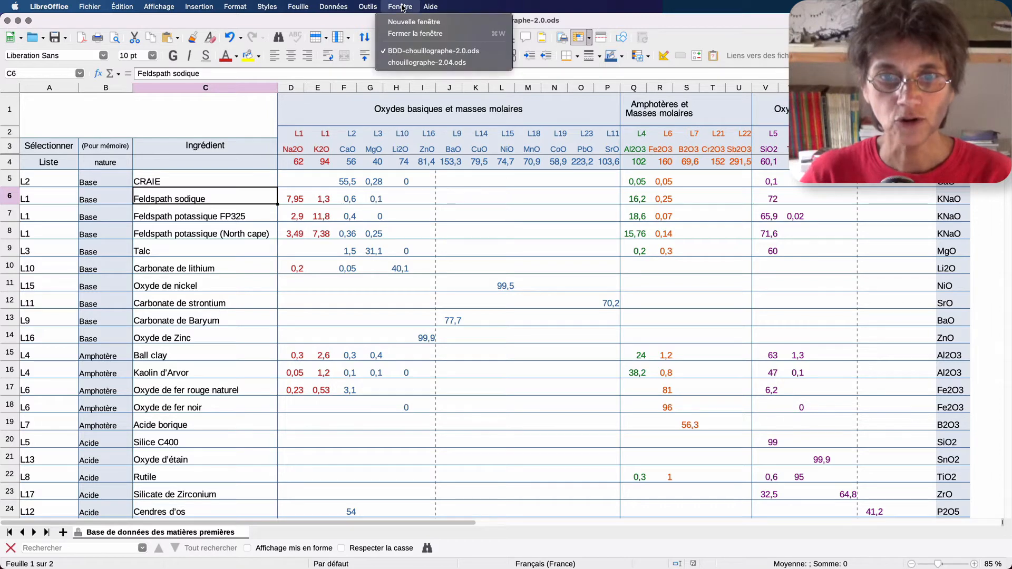
left_click(414, 62)
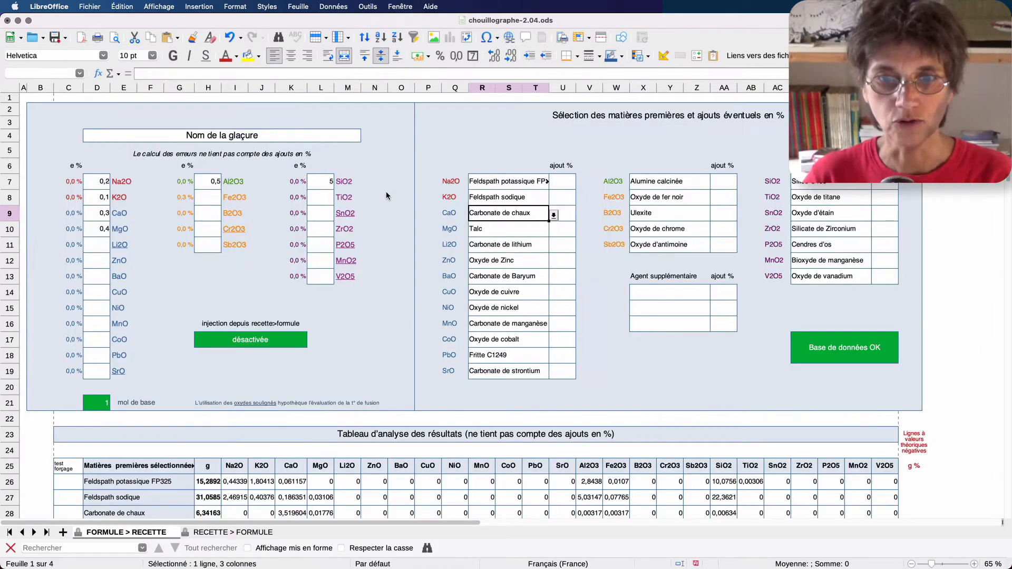
left_click(751, 55)
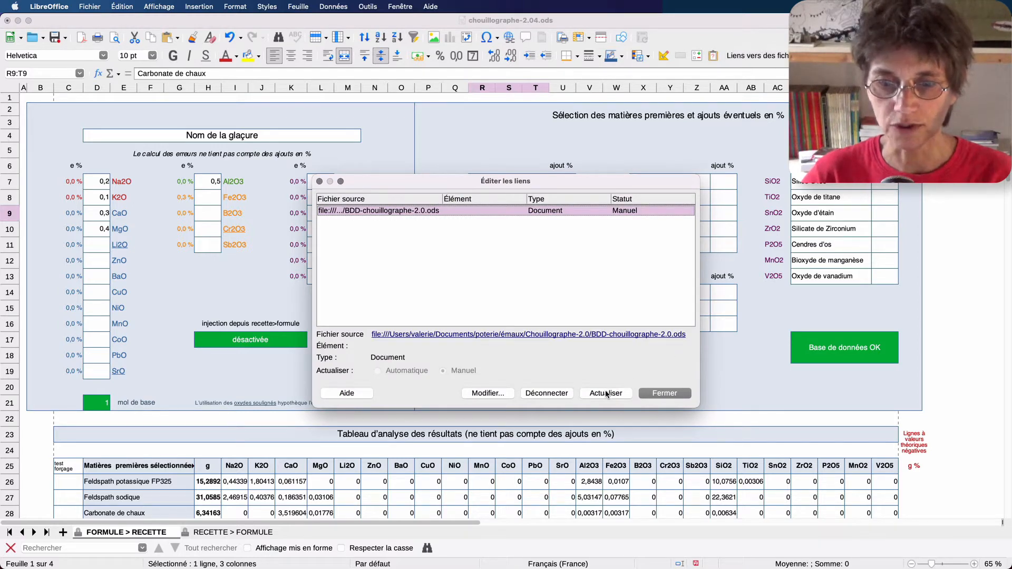
left_click(664, 392)
left_click(122, 7)
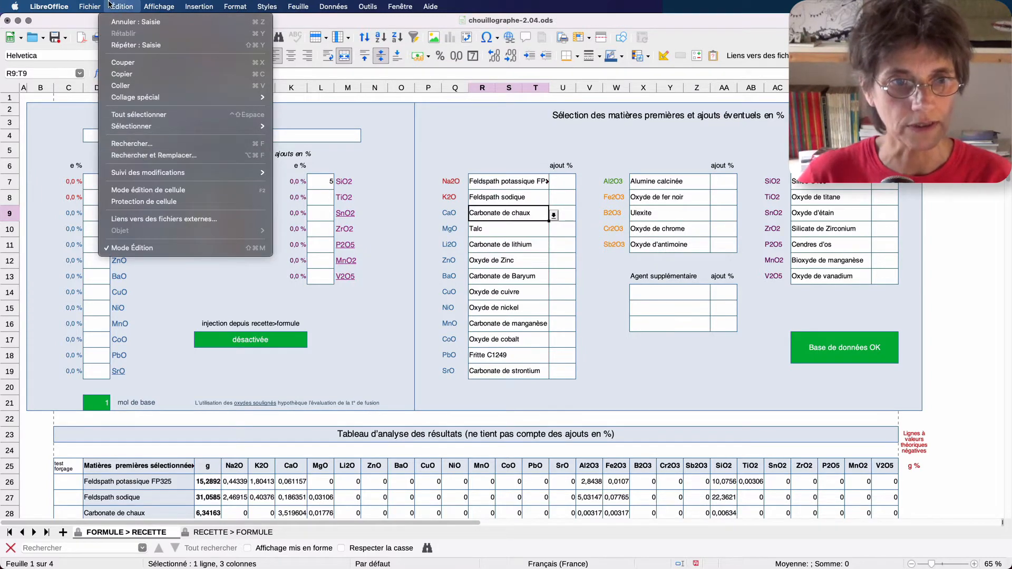
mouse_move(82, 6)
mouse_move(115, 6)
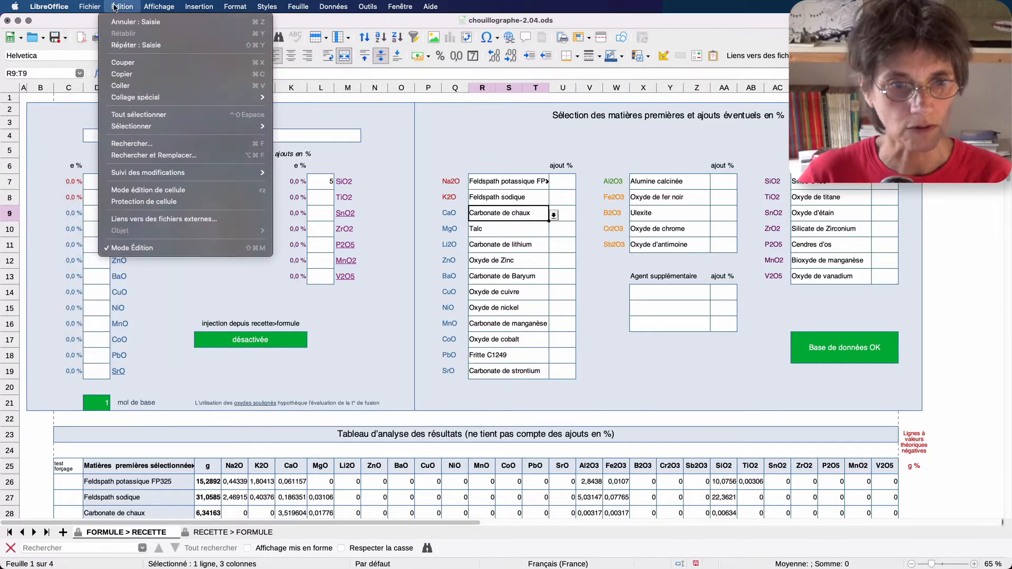
left_click(151, 219)
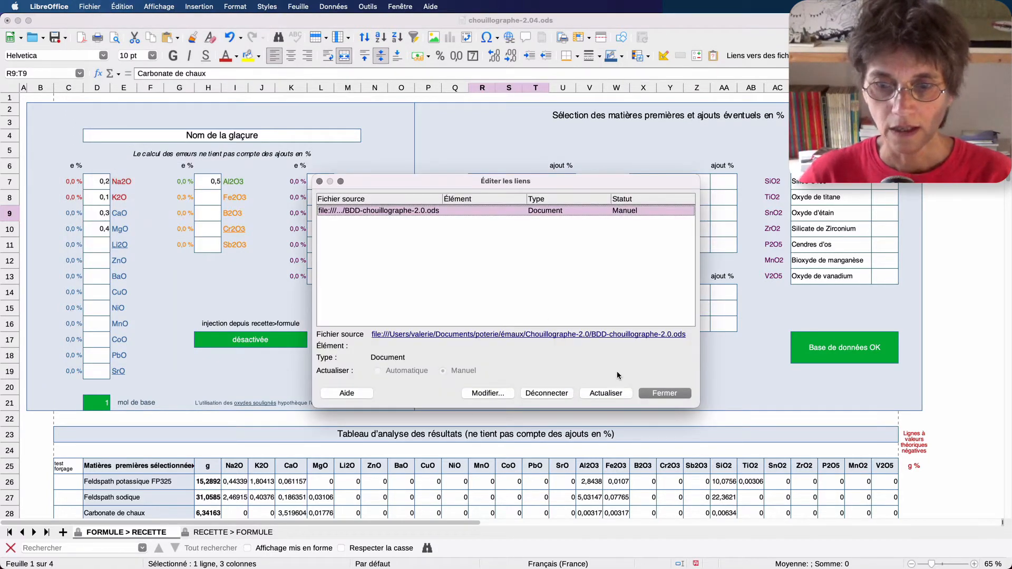
left_click(612, 393)
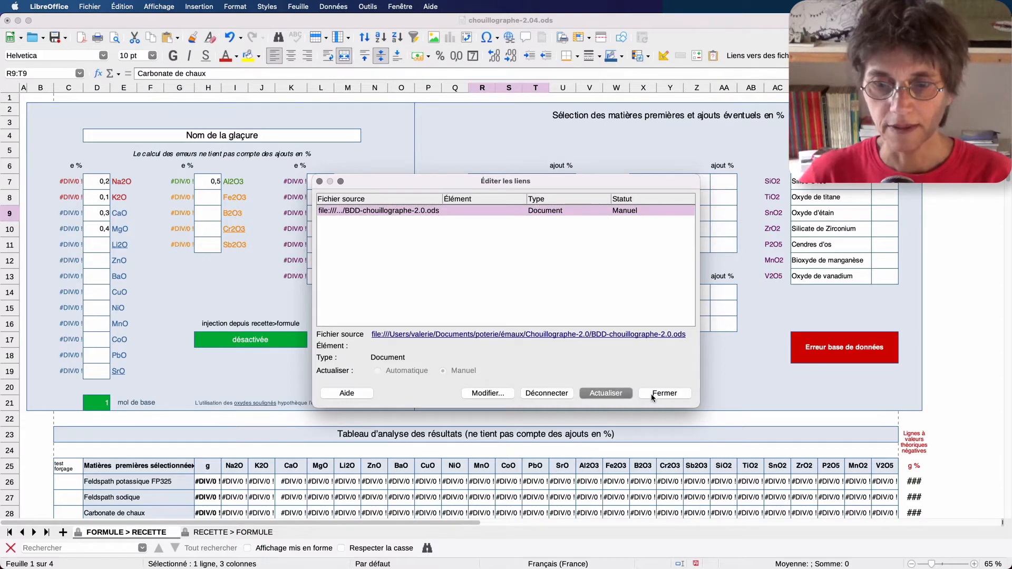
left_click(654, 394)
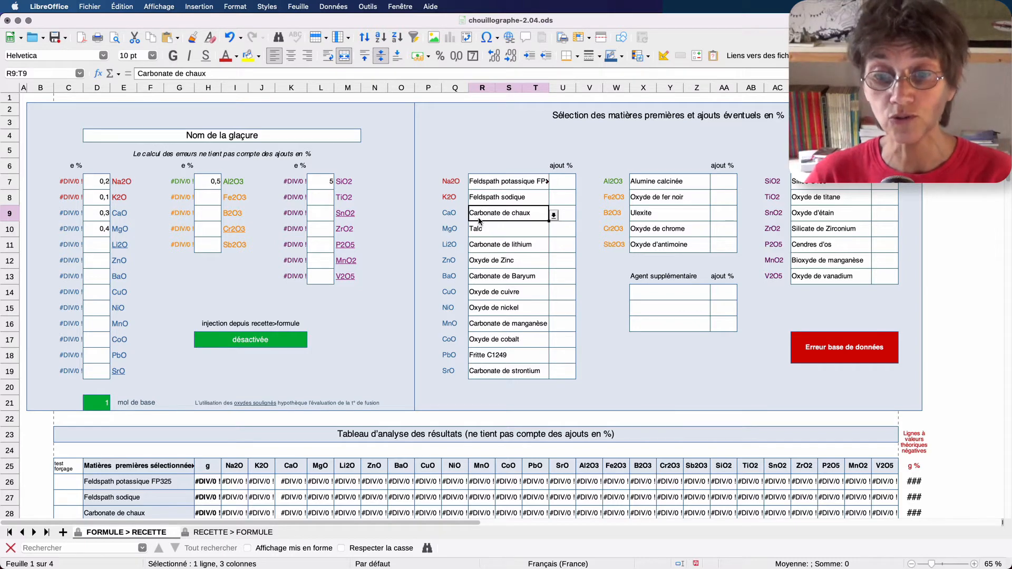
Step: Choose CRAIE as the raw material for CaO and look over the recalculated results table
left_click(554, 217)
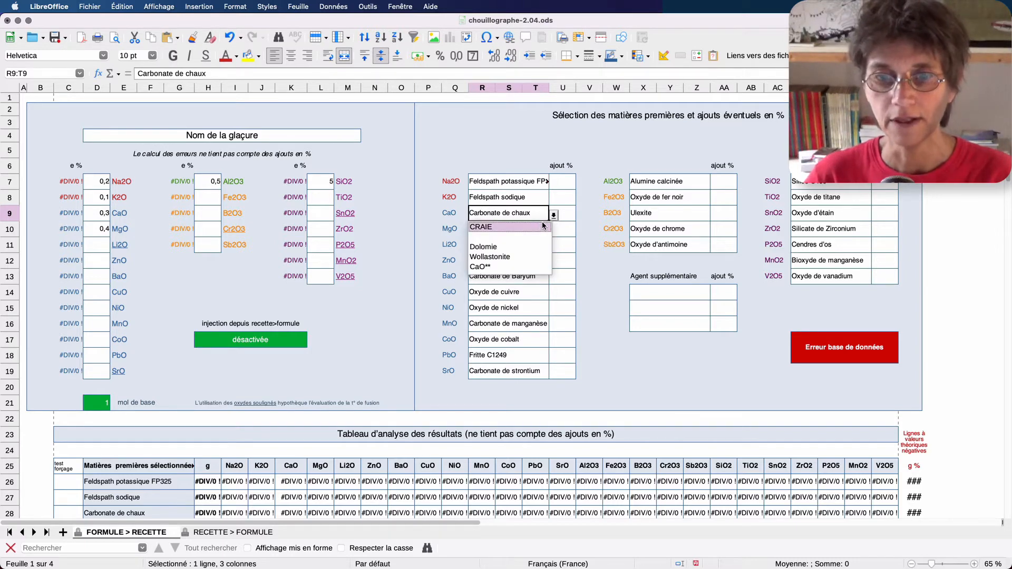
left_click(538, 226)
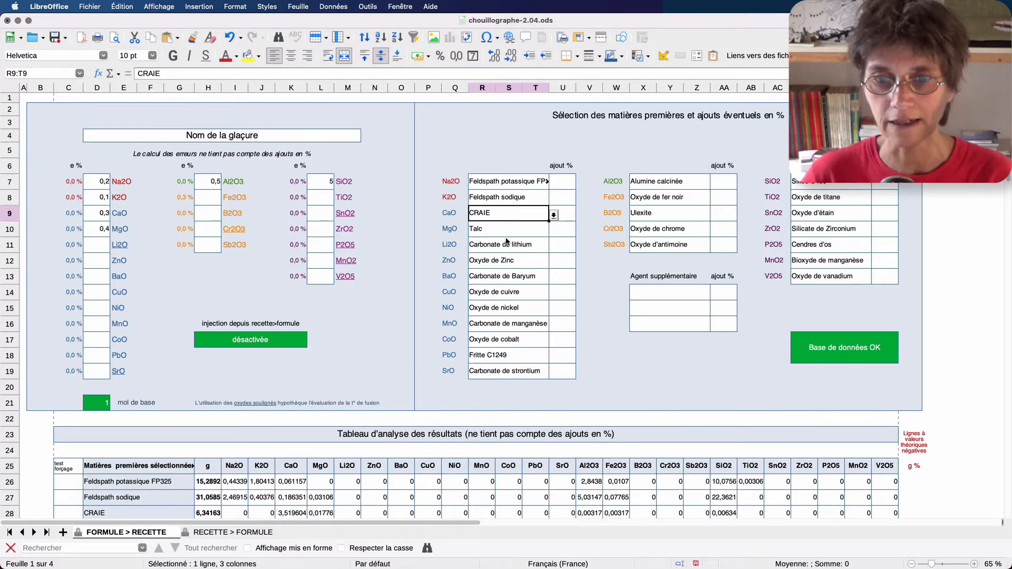
scroll(620, 350, "down", 2)
scroll(620, 349, "up", 2)
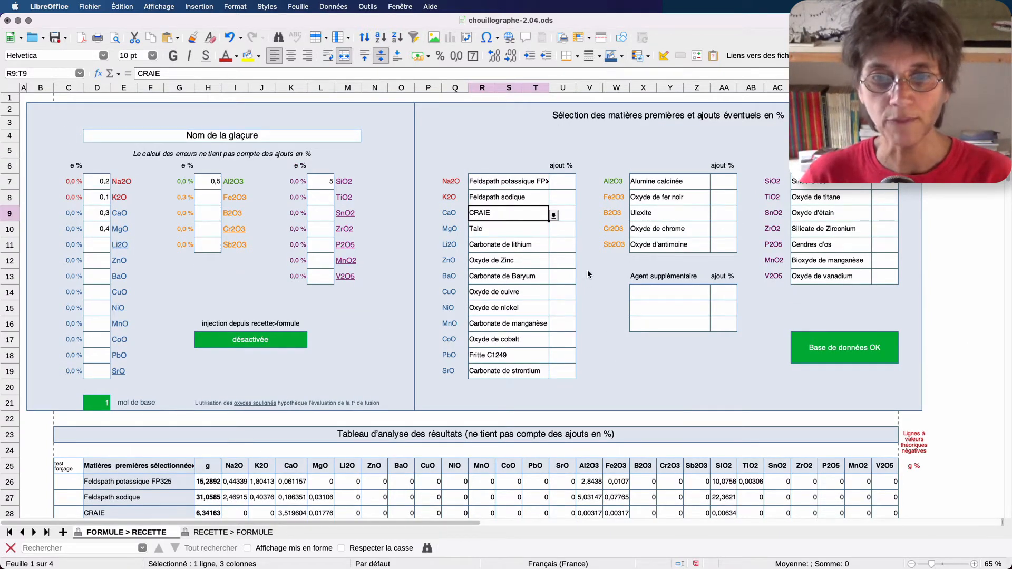
Step: In BDD-chouillographe-2.0.ods, enter a new ingredient named coucou in the first empty row, C64
left_click(399, 7)
left_click(465, 50)
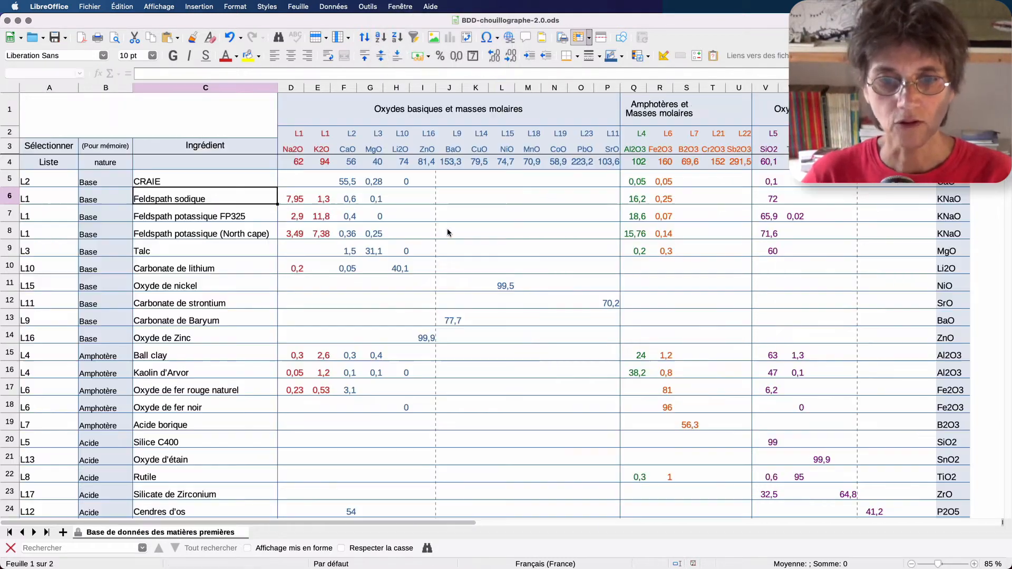
scroll(447, 230, "down", 12)
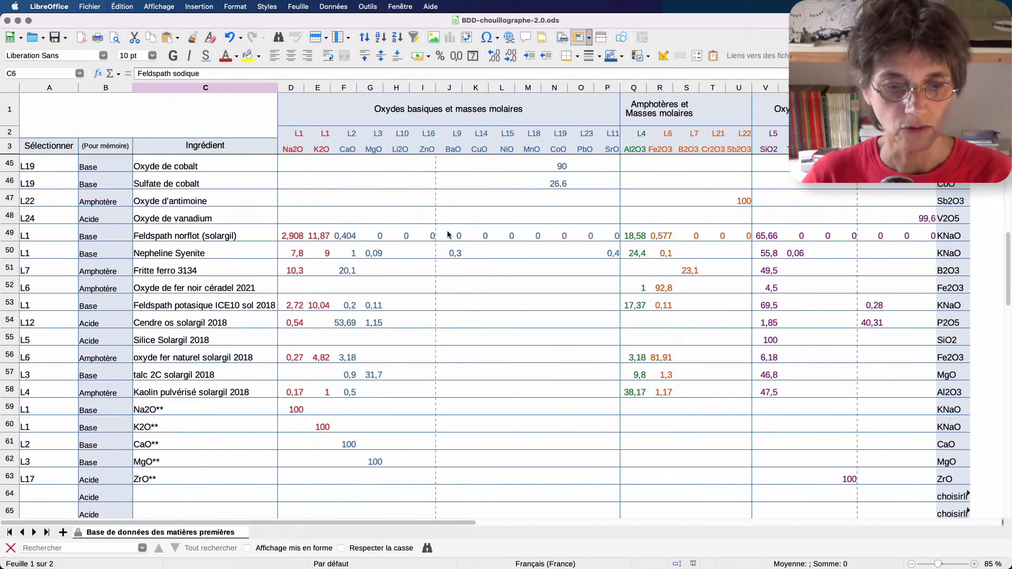
scroll(447, 230, "down", 4)
scroll(448, 230, "up", 2)
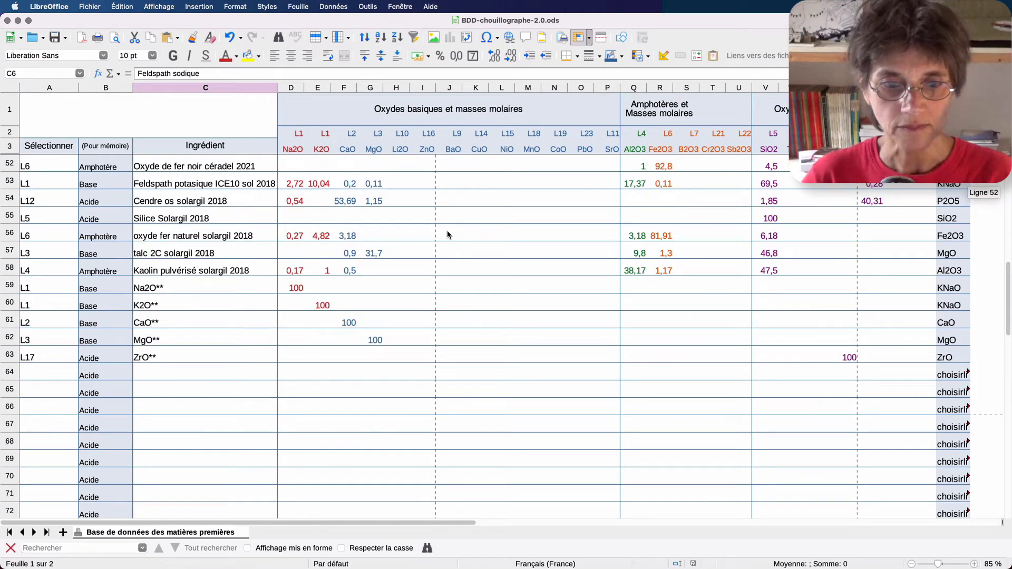
key("super+grave")
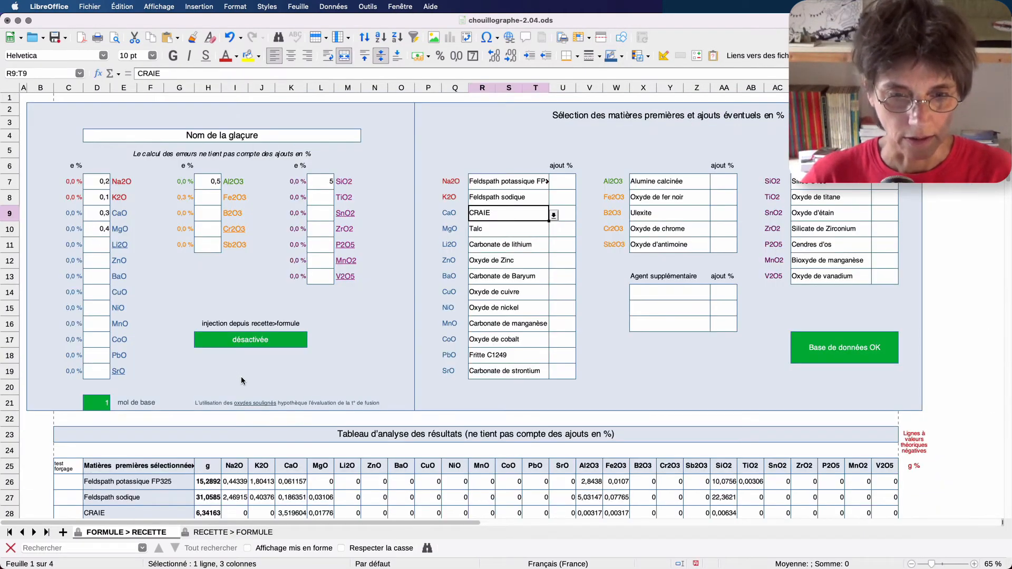
left_click(400, 7)
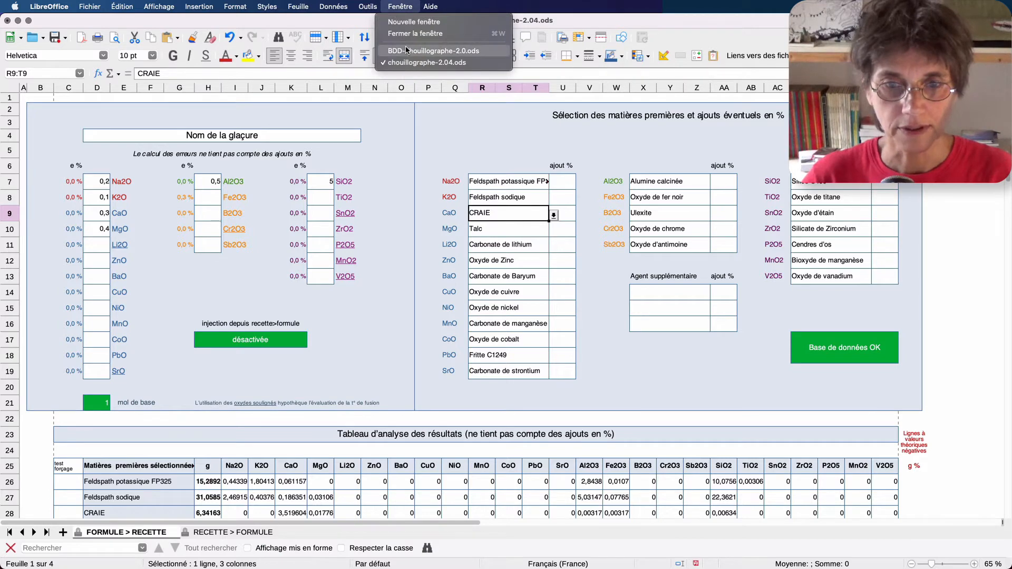
left_click(410, 51)
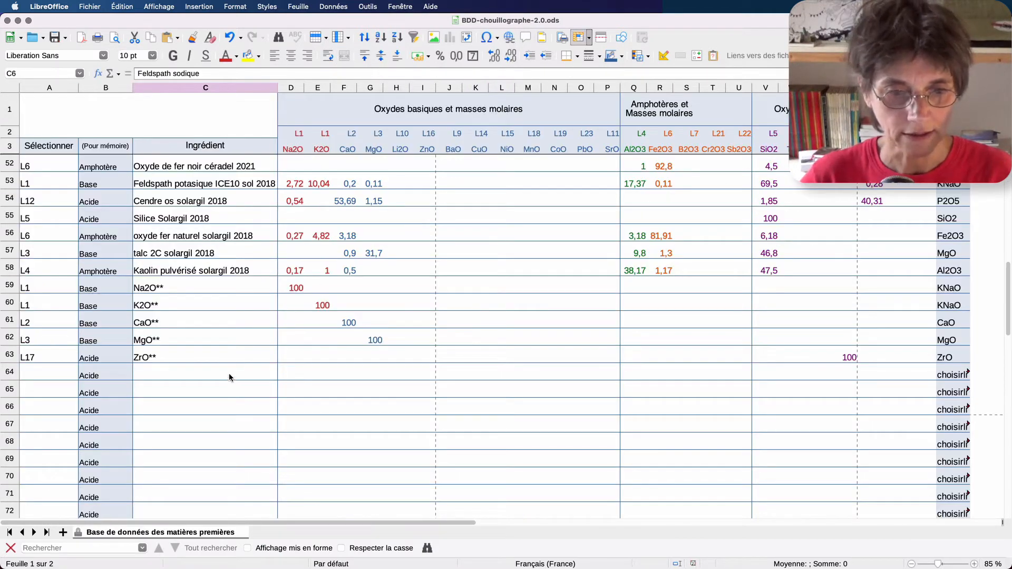
left_click(230, 375)
type("coucou")
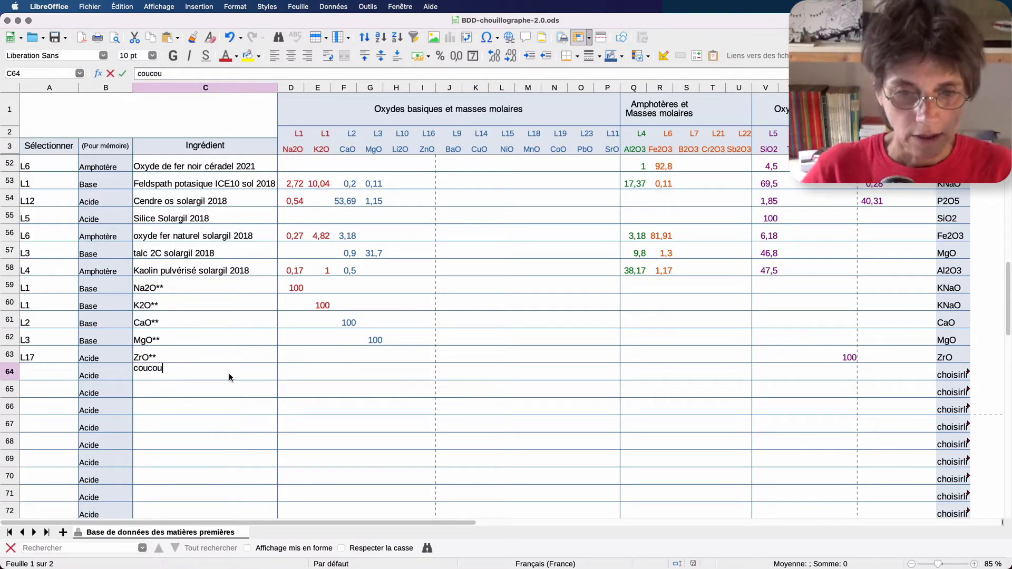
Step: Give the coucou ingredient 3 for Na2O and 2 for K2O, and assign it to list L1
left_click(290, 375)
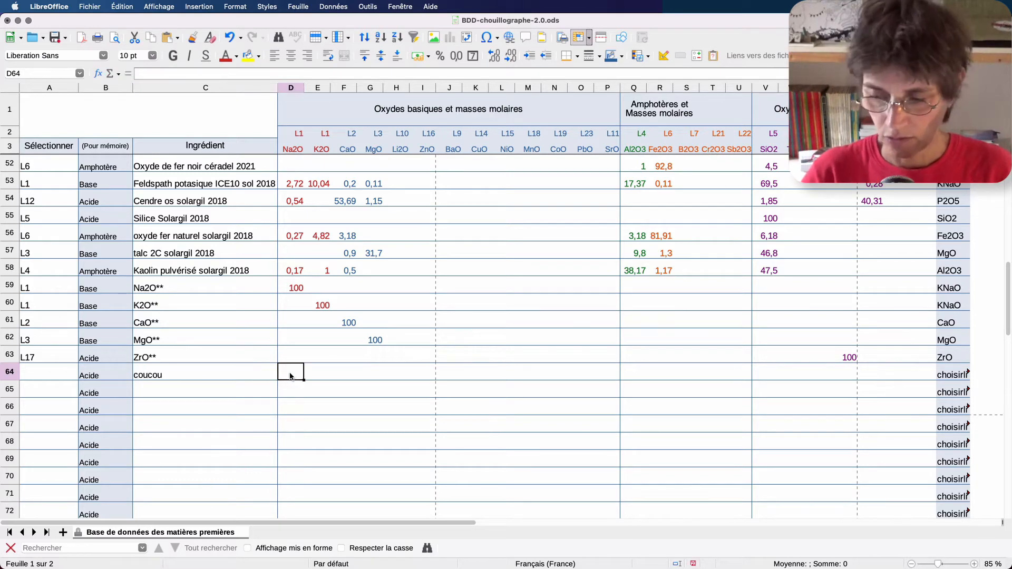
type("3")
key("Tab")
type("2")
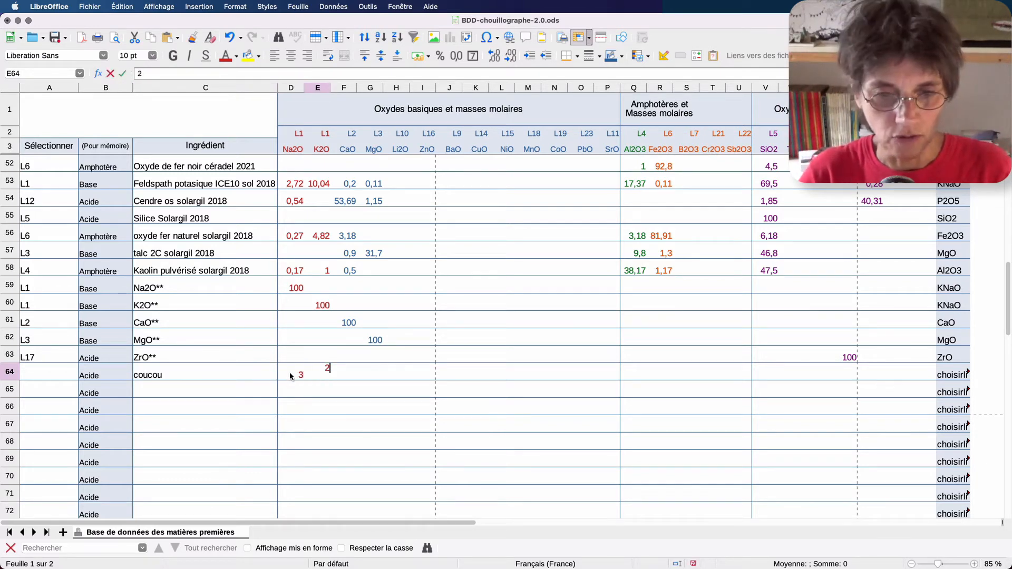
key("Tab")
left_click(41, 375)
left_click(83, 374)
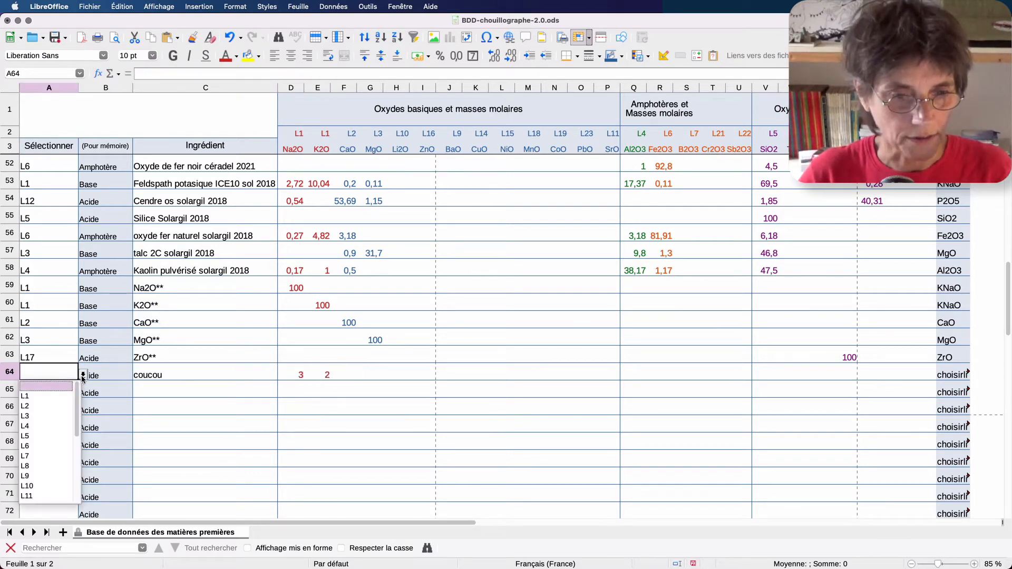
left_click(68, 397)
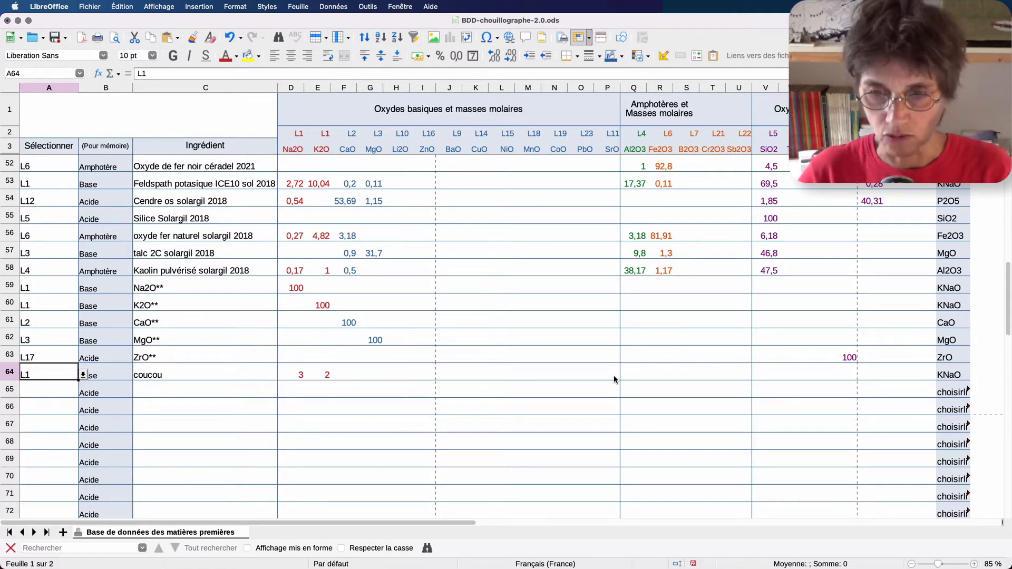
Step: Enter 60 for SiO2 and 20 for Al2O3 in the coucou row
left_click(769, 374)
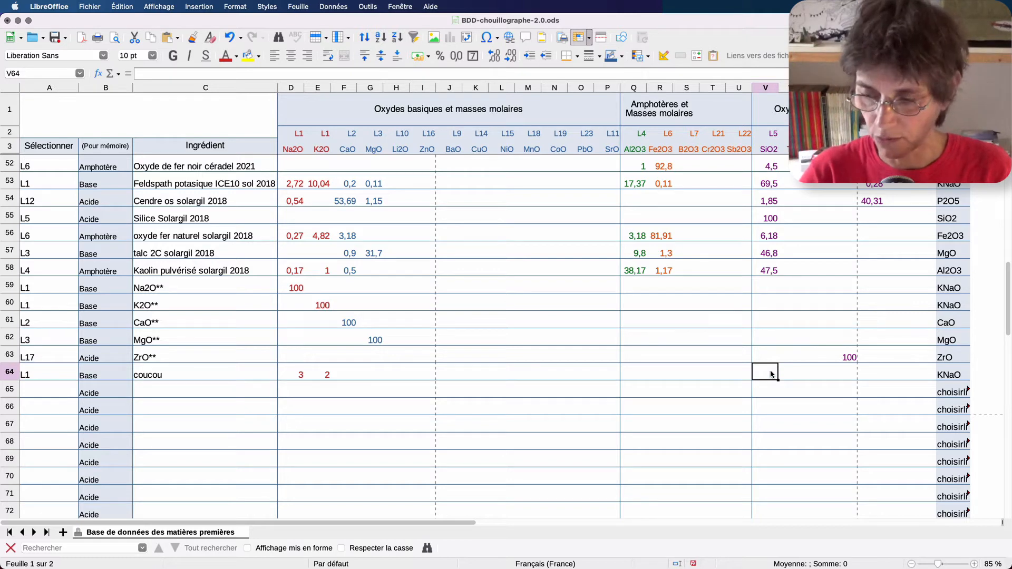
type("10")
key("Return")
left_click(630, 371)
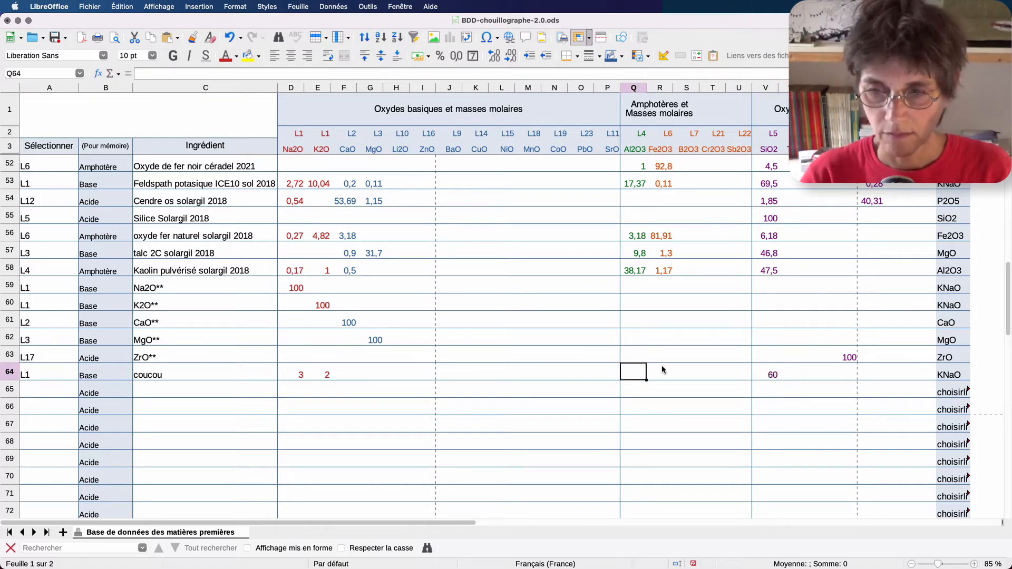
type("20")
key("Return")
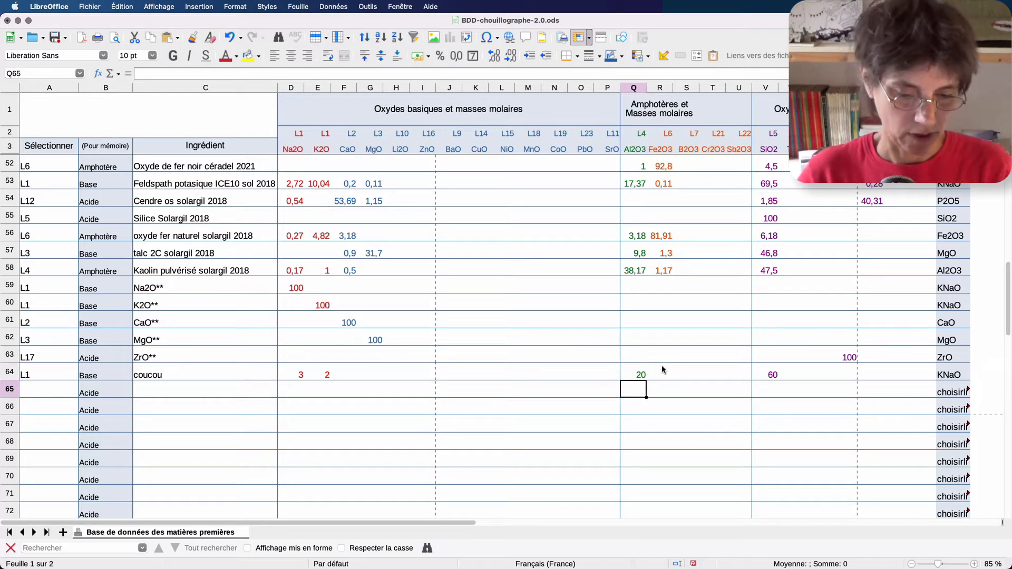
Step: Return to chouillographe-2.04.ods and check the available Na2O raw materials for coucou, keeping the current selection
left_click(404, 7)
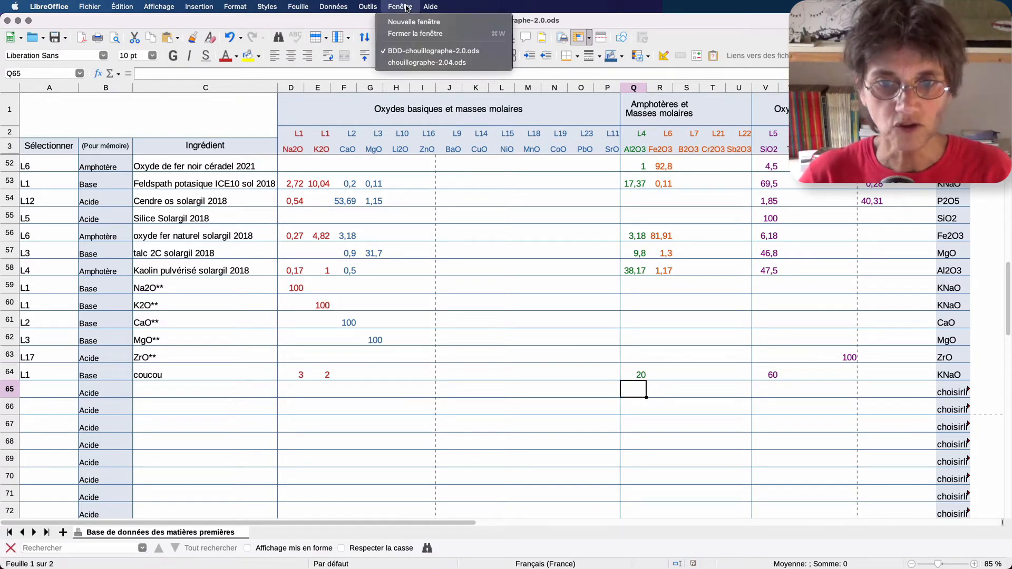
left_click(410, 61)
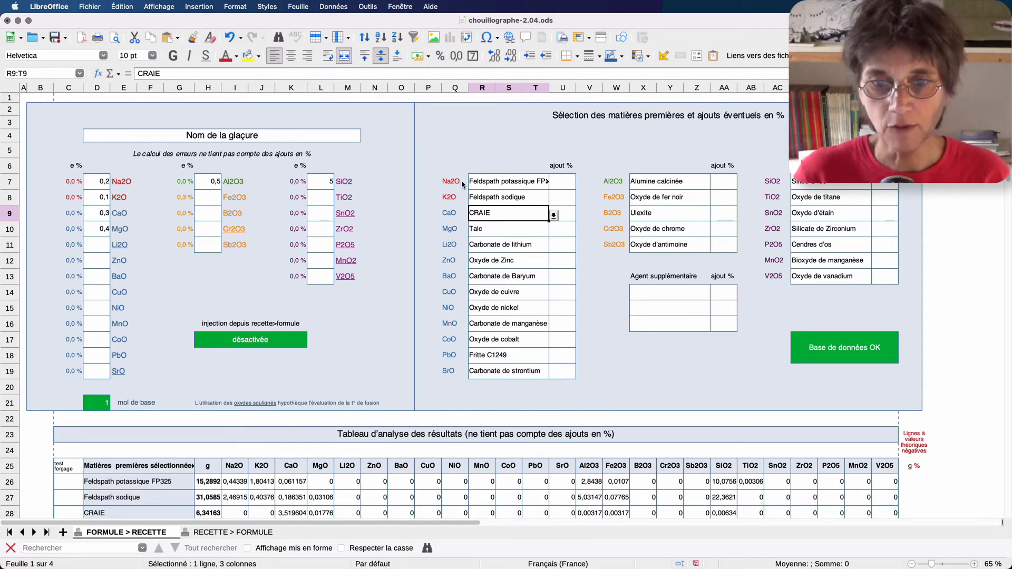
left_click(502, 183)
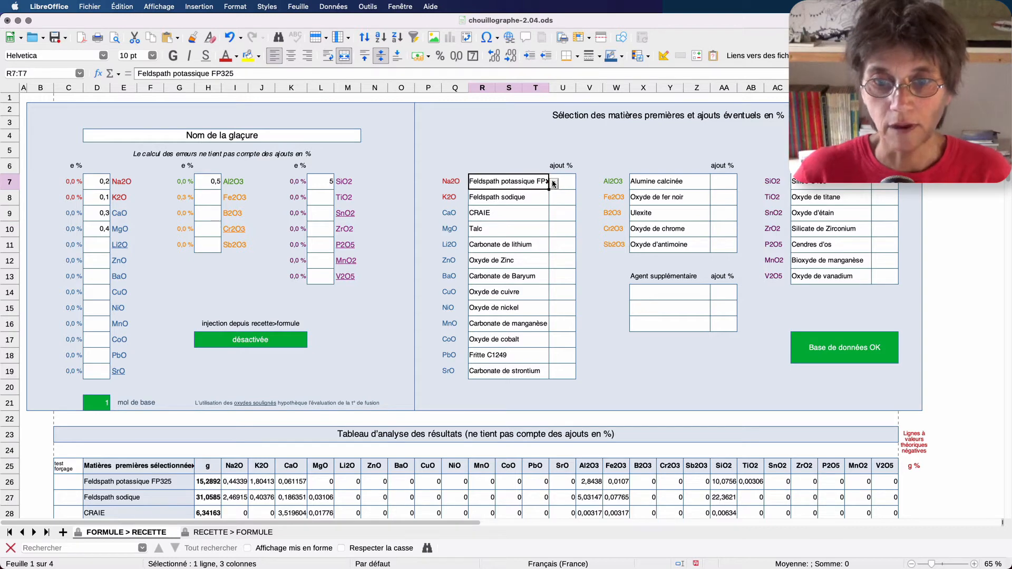
left_click(554, 182)
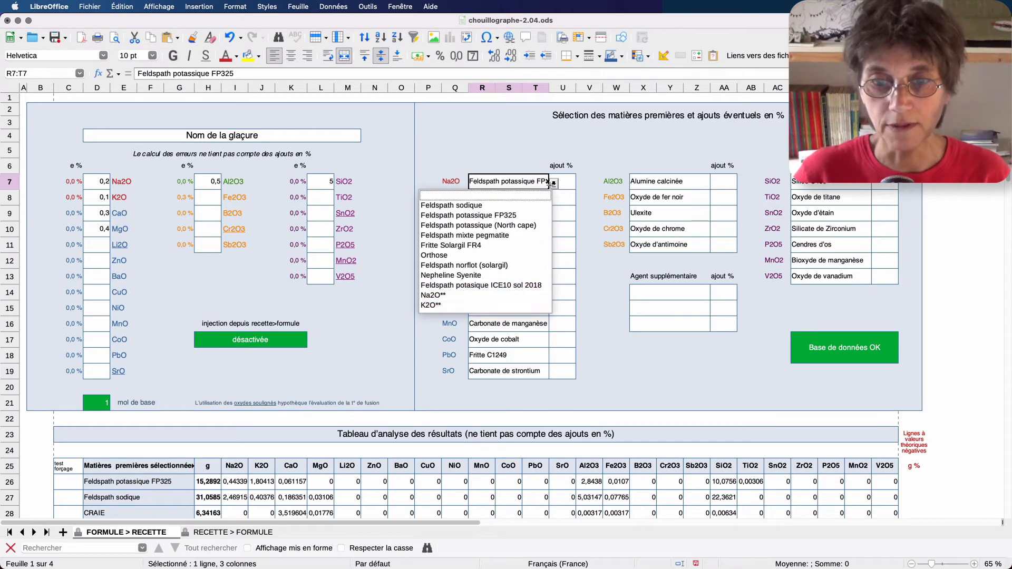
left_click(555, 183)
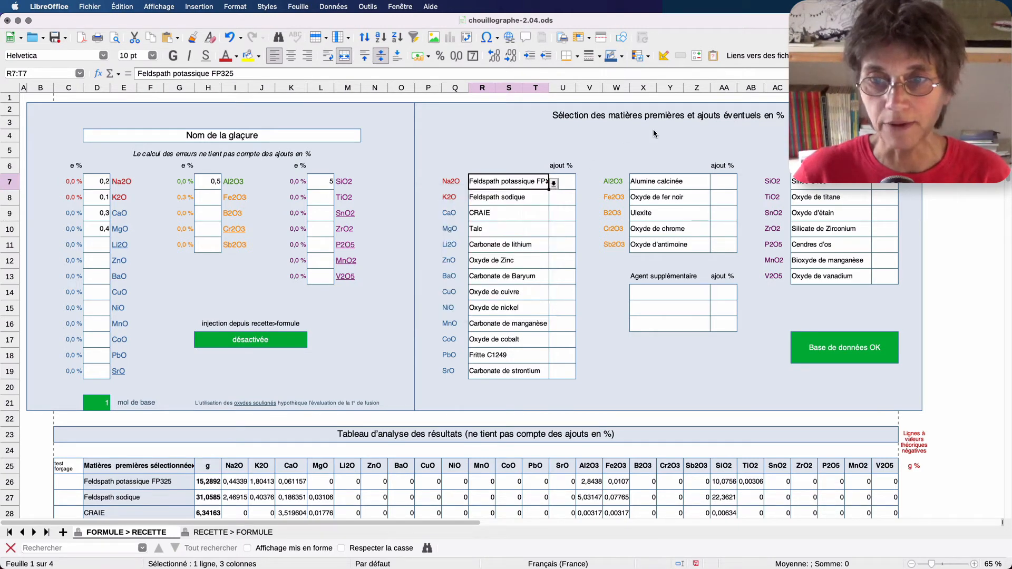
Step: Refresh the external link to BDD-chouillographe-2.0.ods and choose coucou as the Na2O raw material
left_click(755, 56)
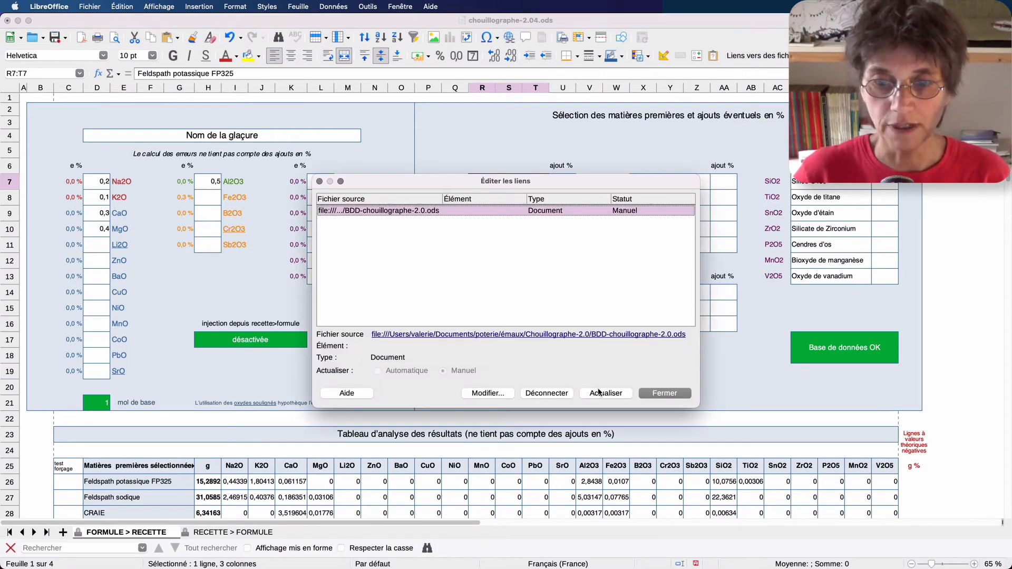
left_click(657, 395)
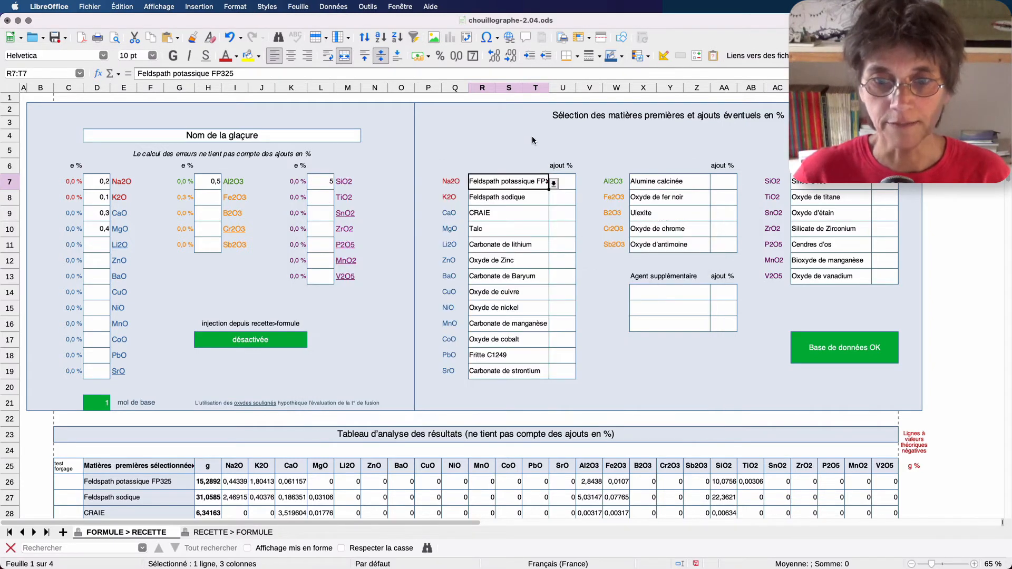
left_click(555, 183)
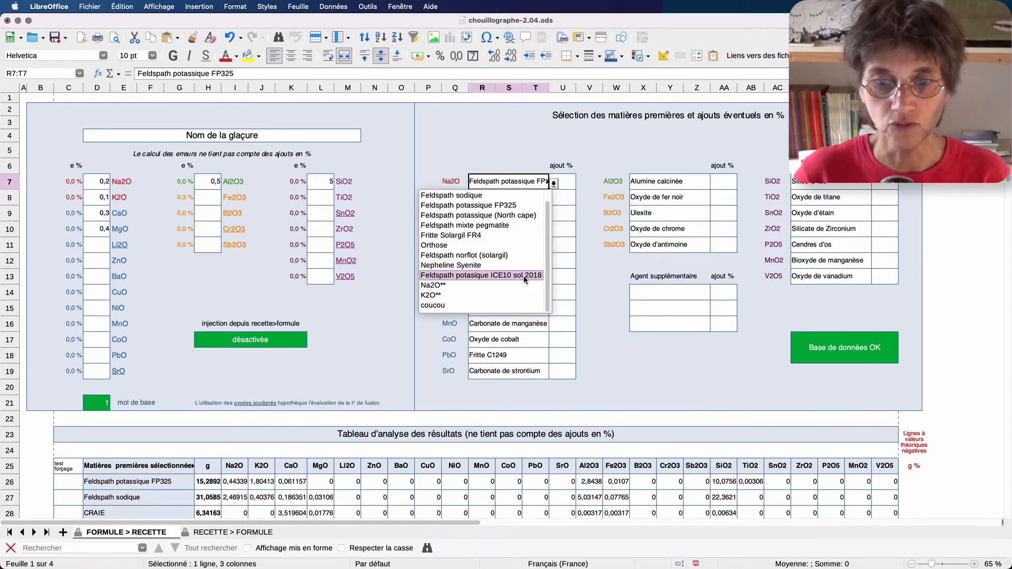
left_click(520, 303)
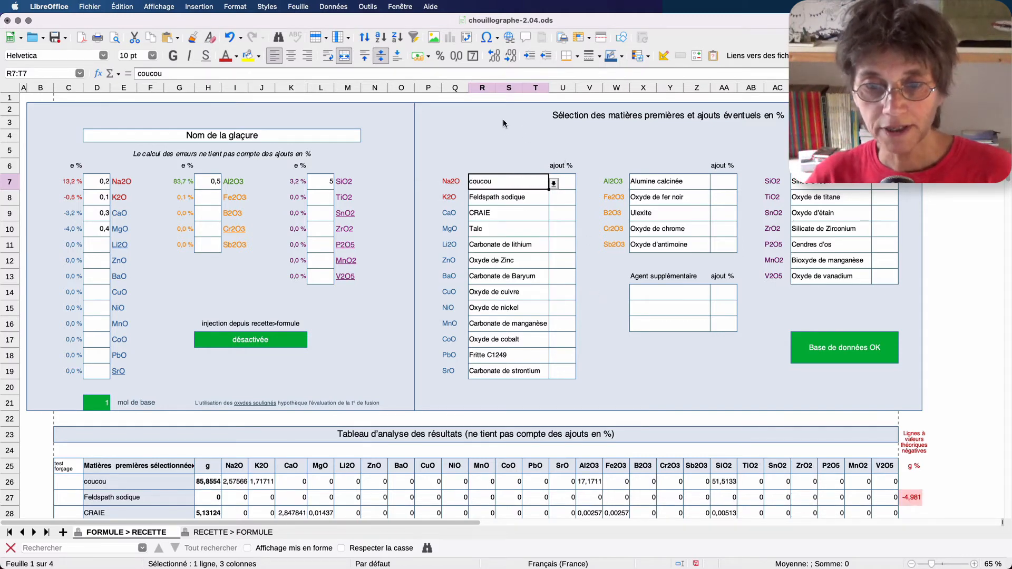
Step: Try Feldspath sodique for Na2O, and set the Na2O raw material to Feldspath potassique FP325
left_click(554, 183)
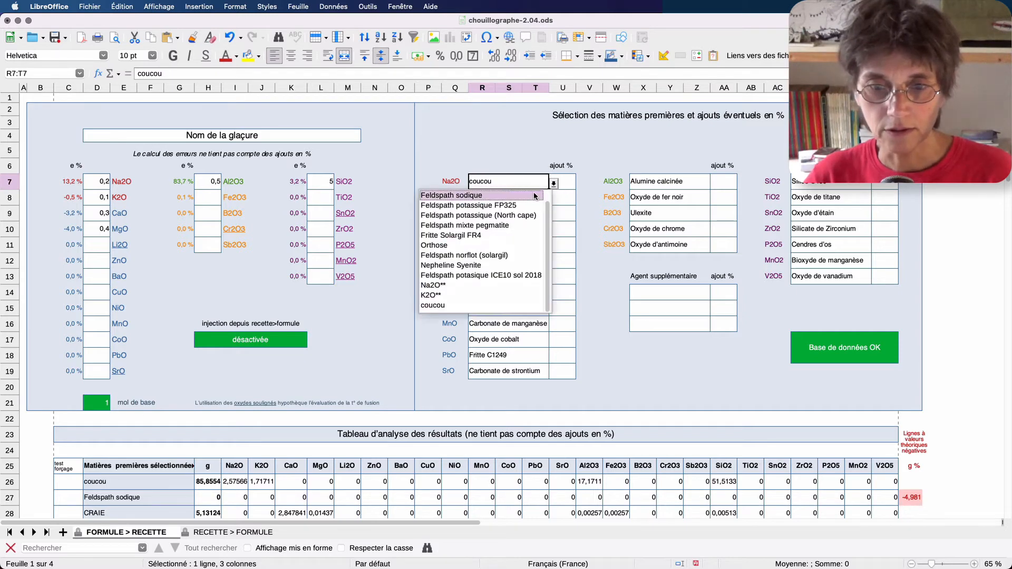
left_click(530, 197)
left_click(553, 183)
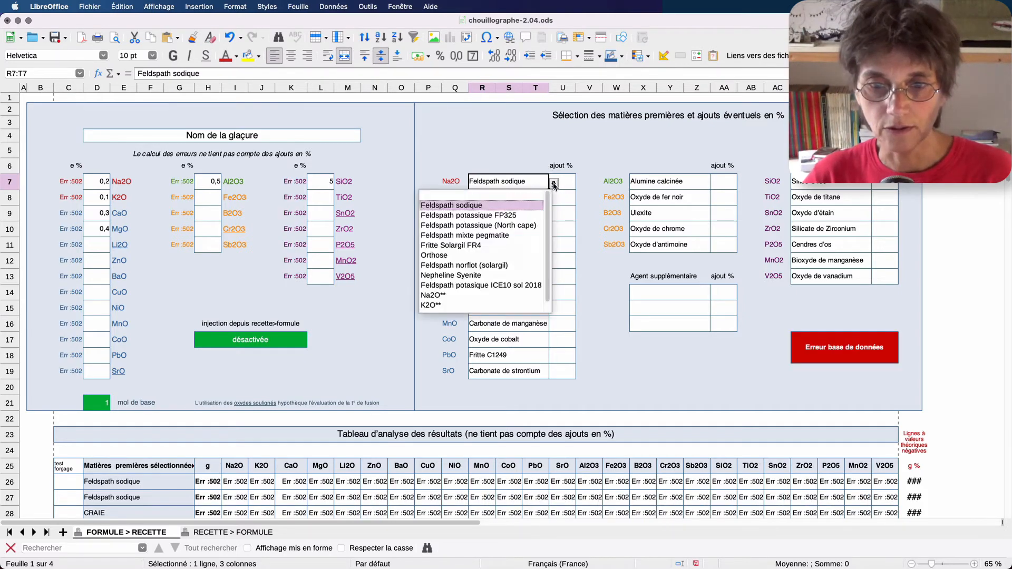
left_click(536, 210)
left_click(536, 213)
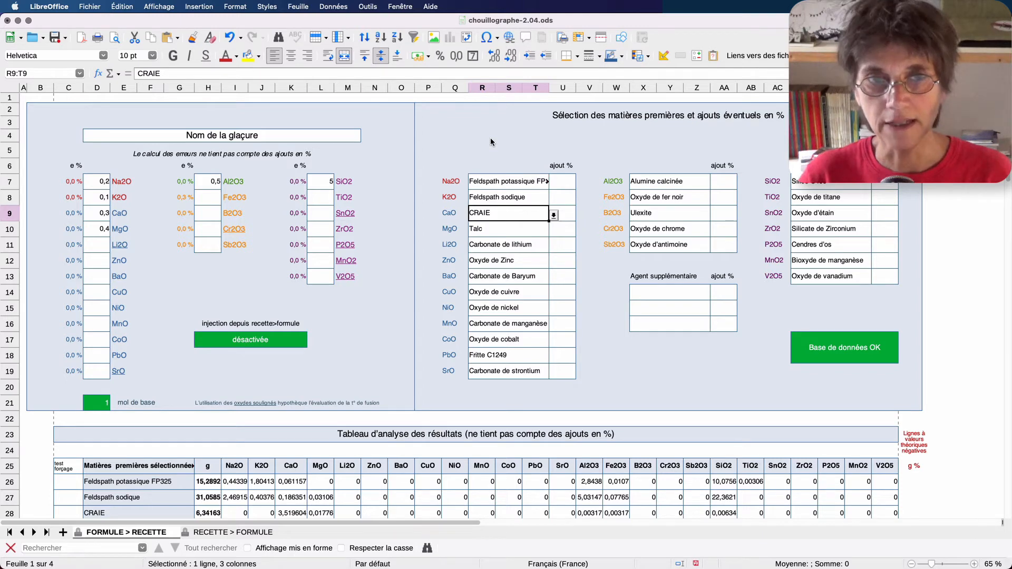
left_click(400, 7)
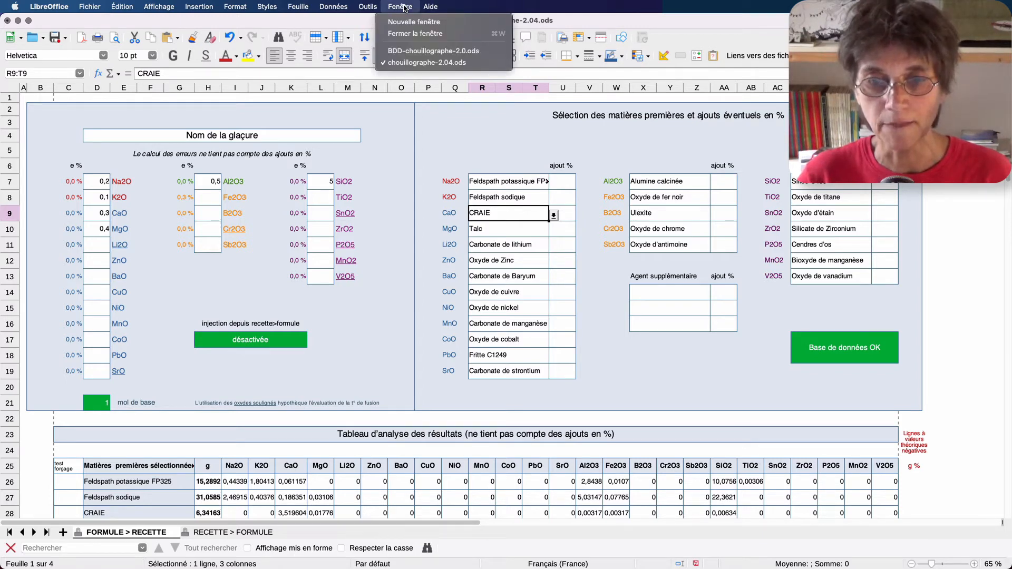
left_click(404, 9)
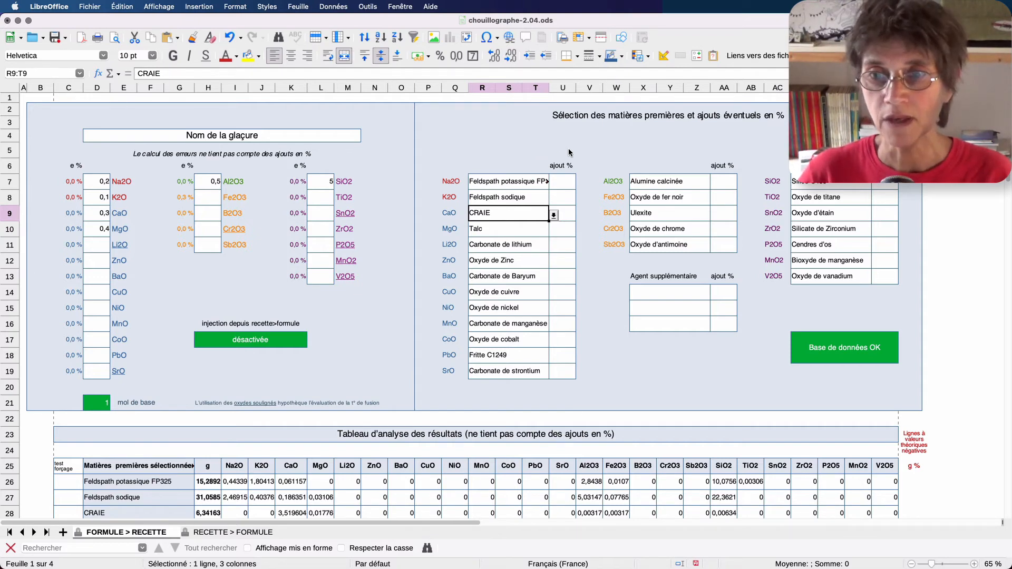
Step: Point the external link's source to BDD-chouillographe-2.0.ods in poterie/émaux/Chouillographe-2.0 and refresh the link
left_click(121, 7)
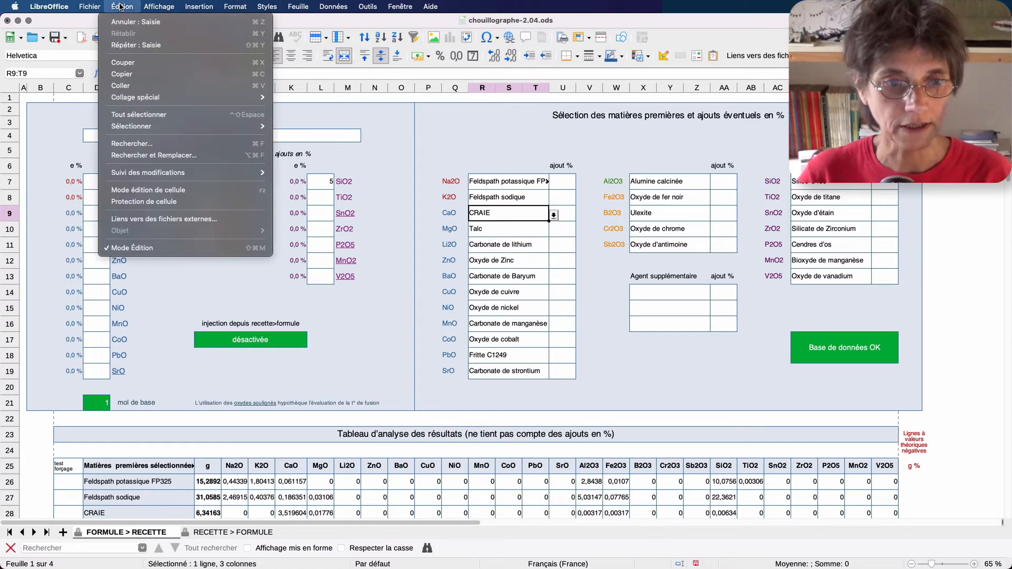
left_click(170, 220)
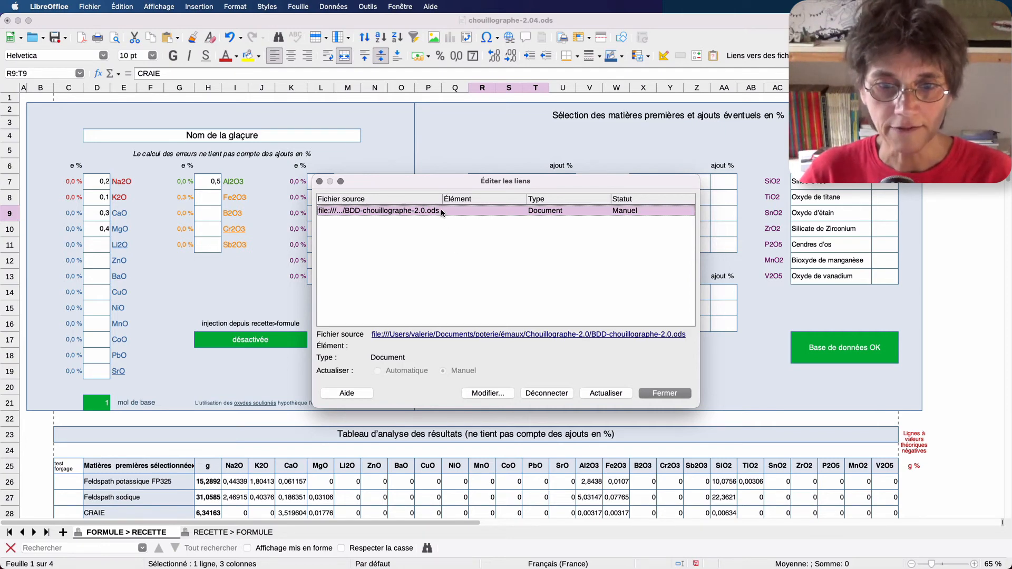
left_click(495, 393)
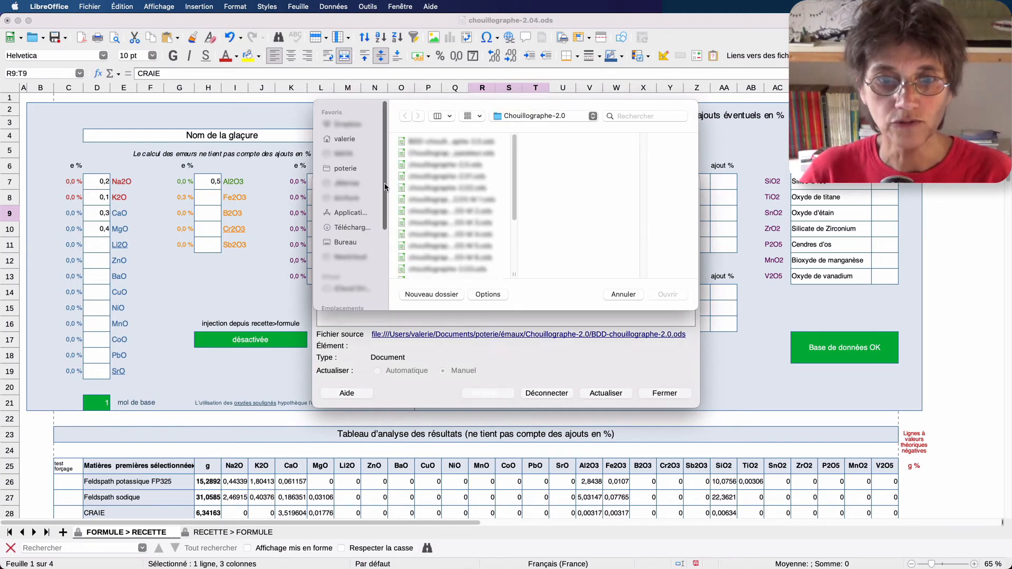
left_click(354, 168)
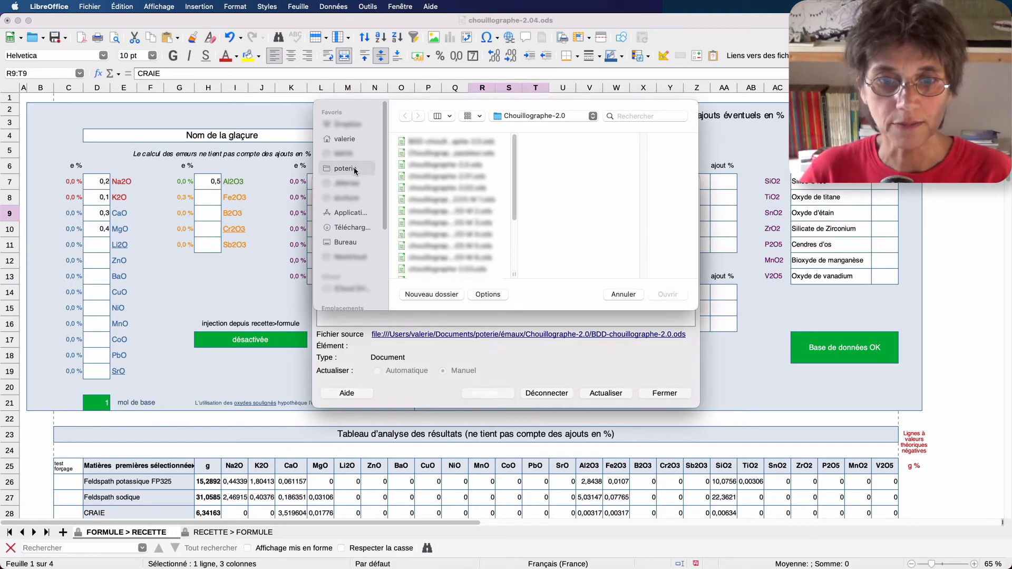
left_click(413, 153)
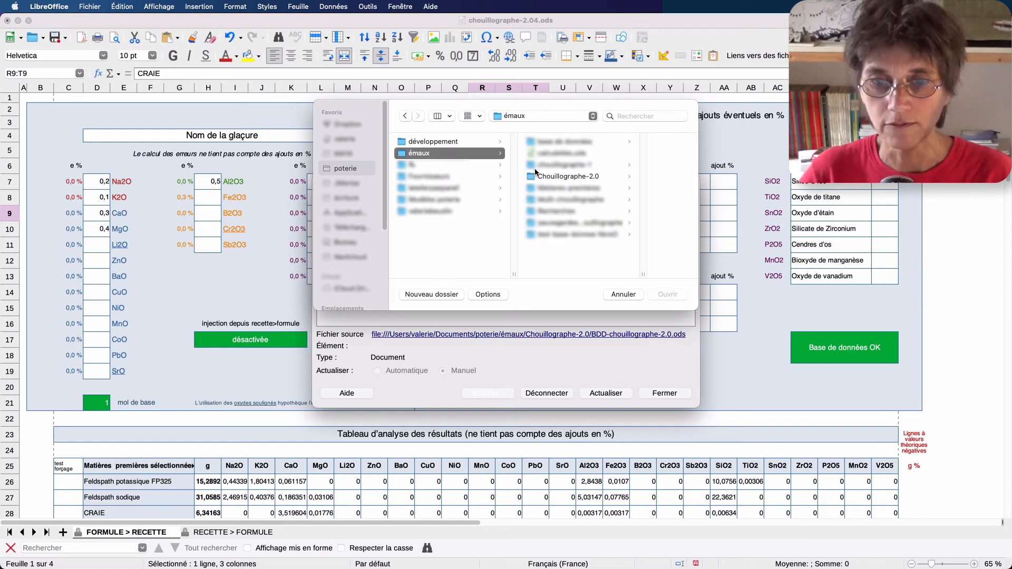
left_click(555, 177)
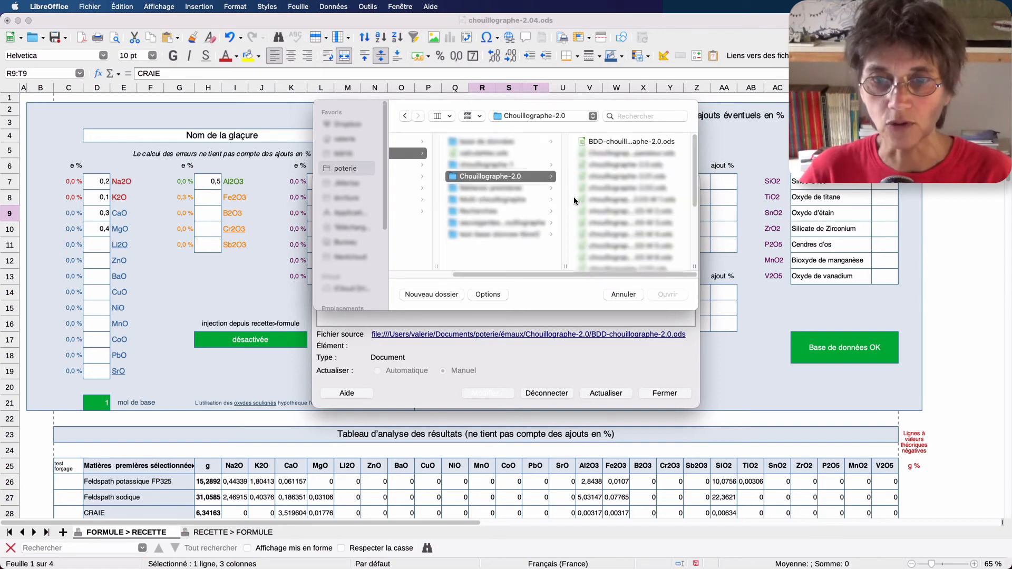
left_click(612, 142)
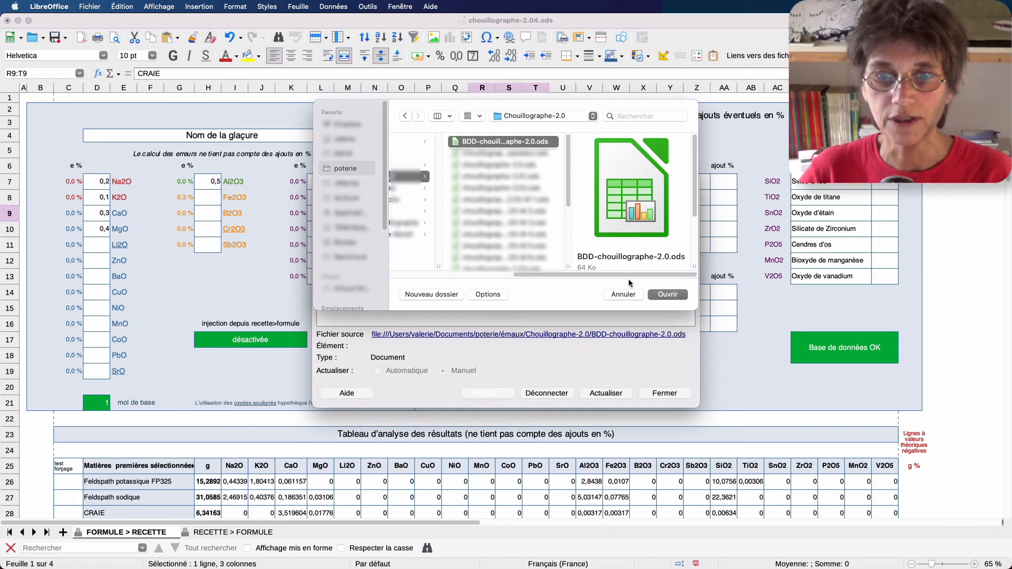
left_click(665, 295)
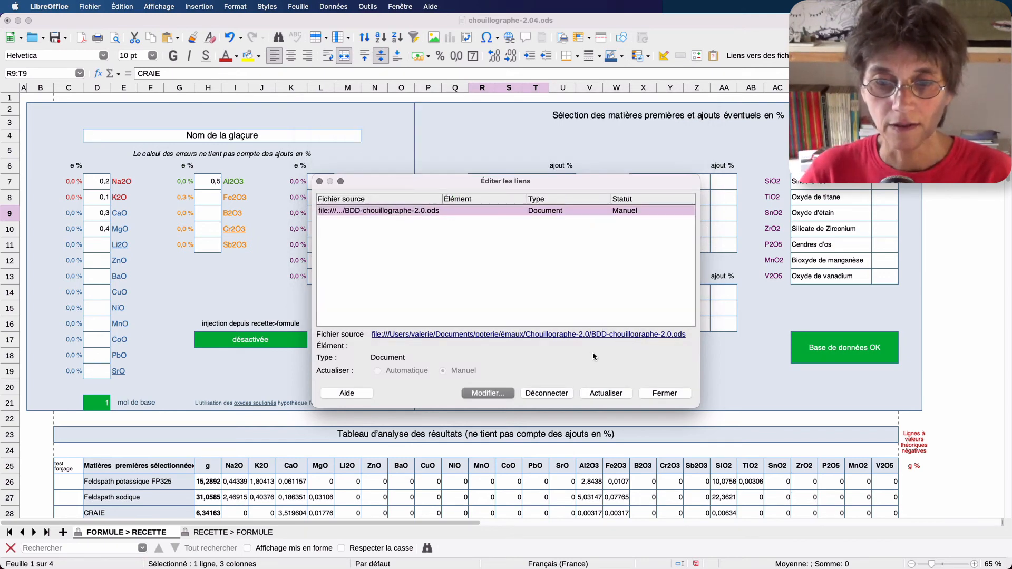
left_click(607, 393)
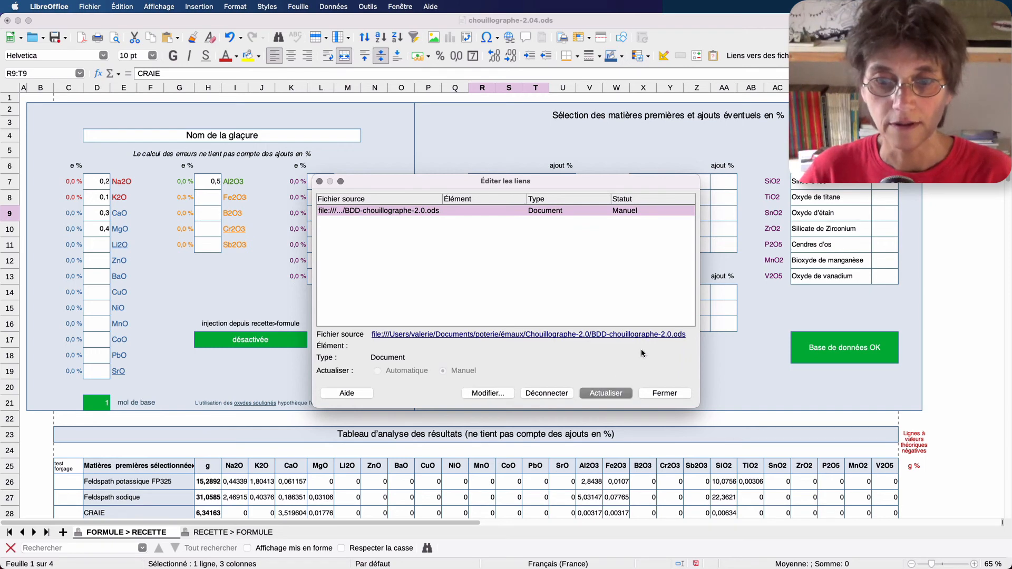
left_click(665, 394)
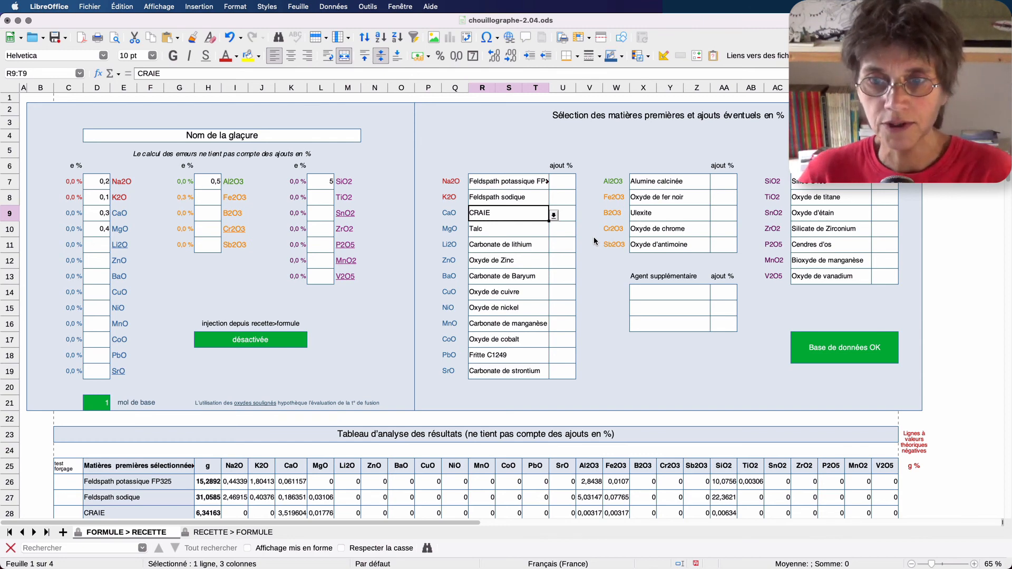
Step: Review the source file of the document's external link without changing it
left_click(756, 58)
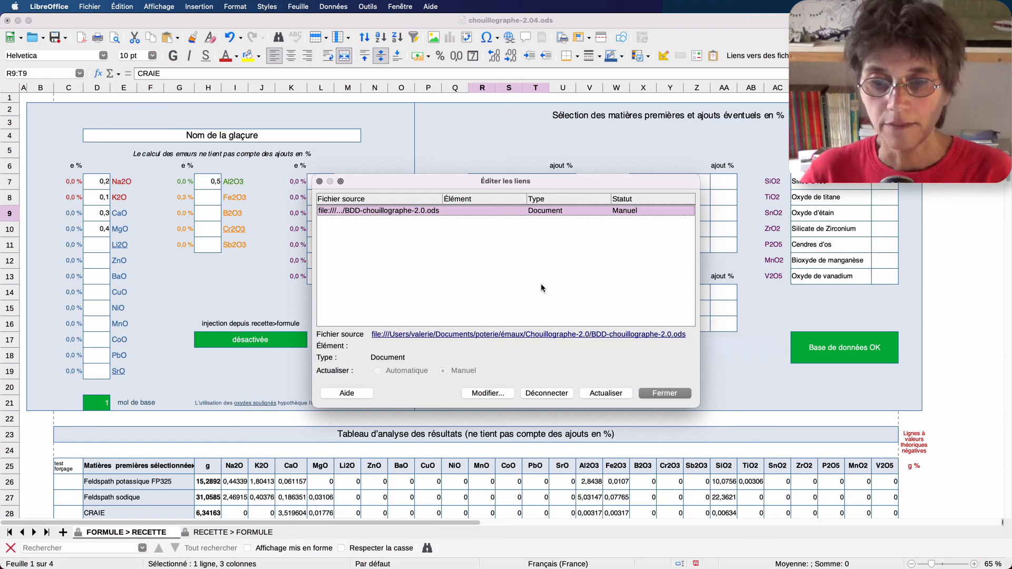
left_click(660, 392)
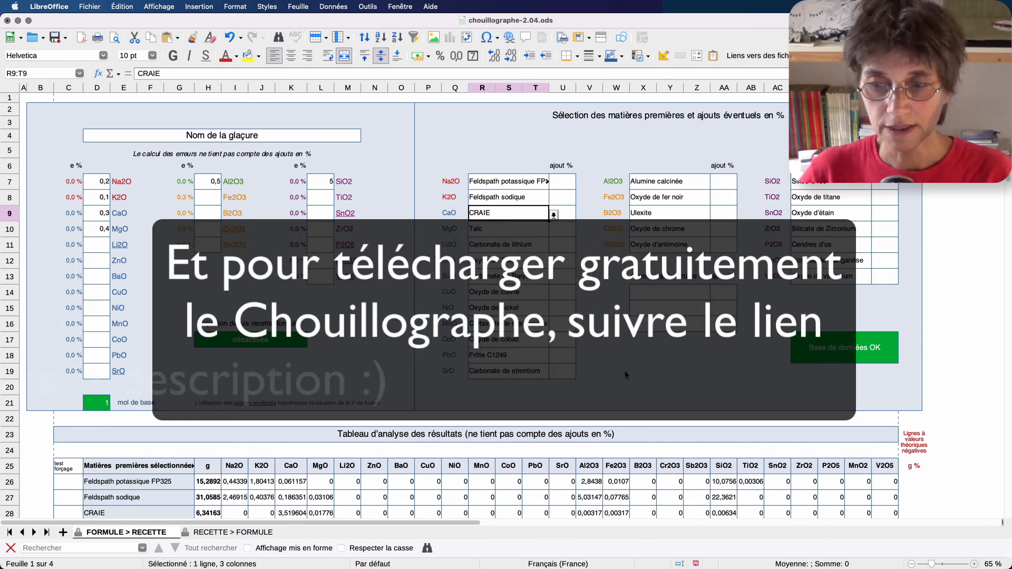